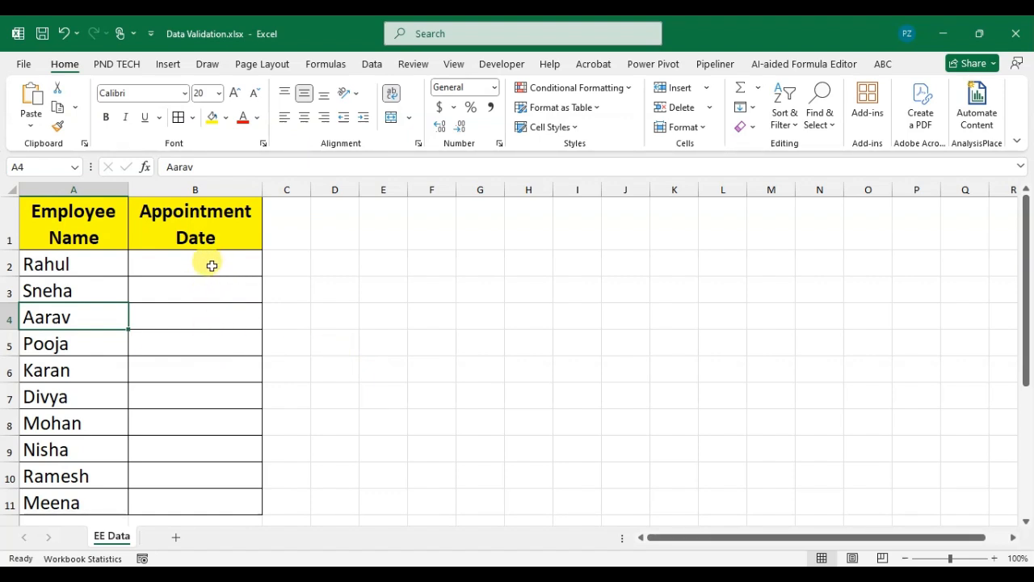
Set up data validation for the Appointment Date cells B2:B11, allowing only Date values with the greater than condition
drag(210, 265, 218, 504)
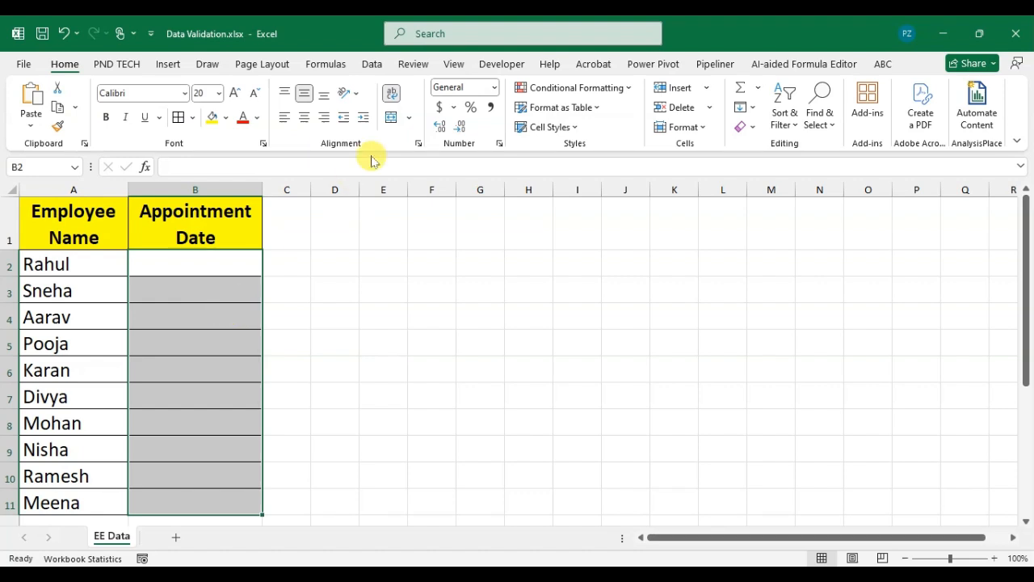
click(376, 63)
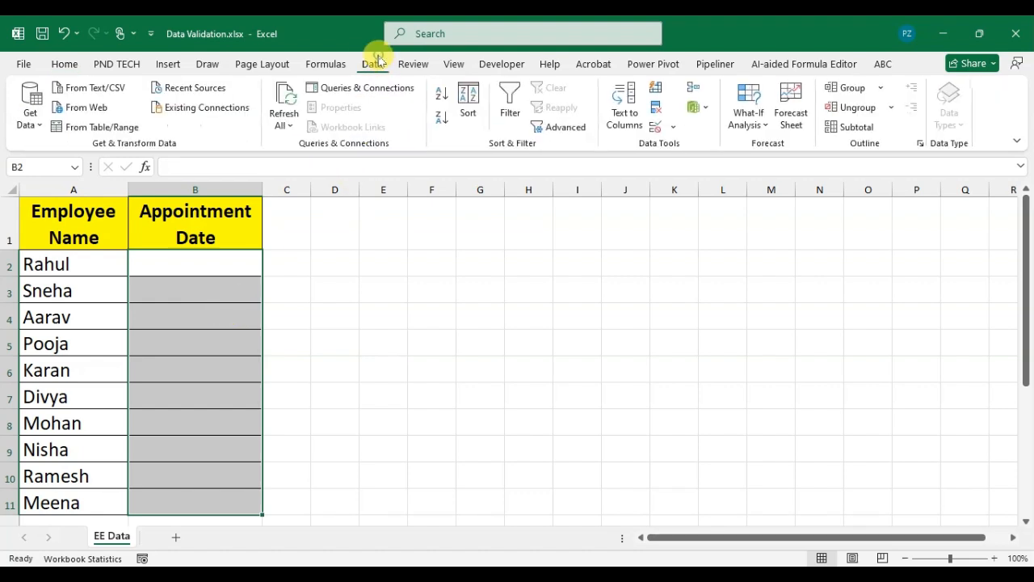
click(670, 127)
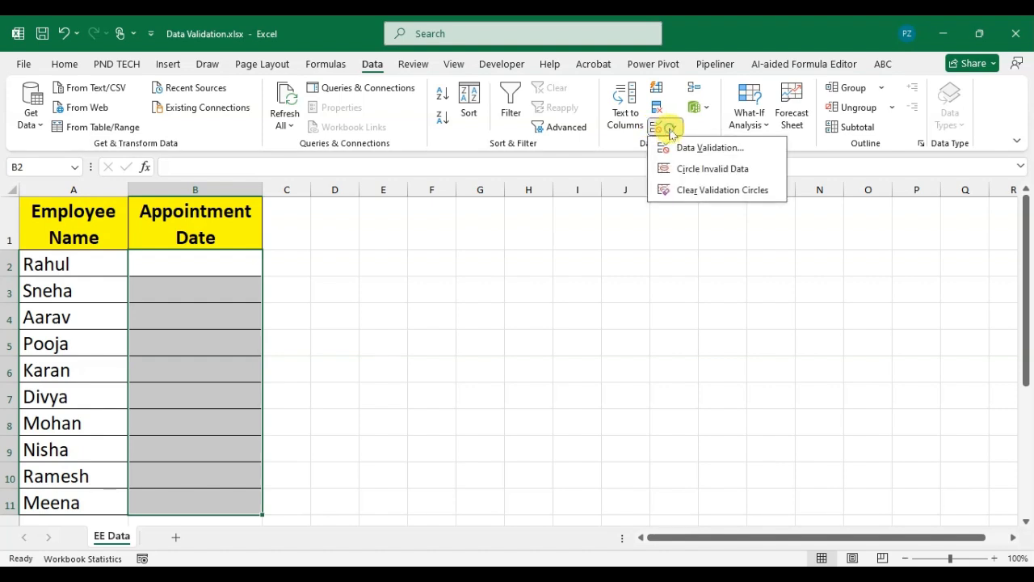
click(685, 153)
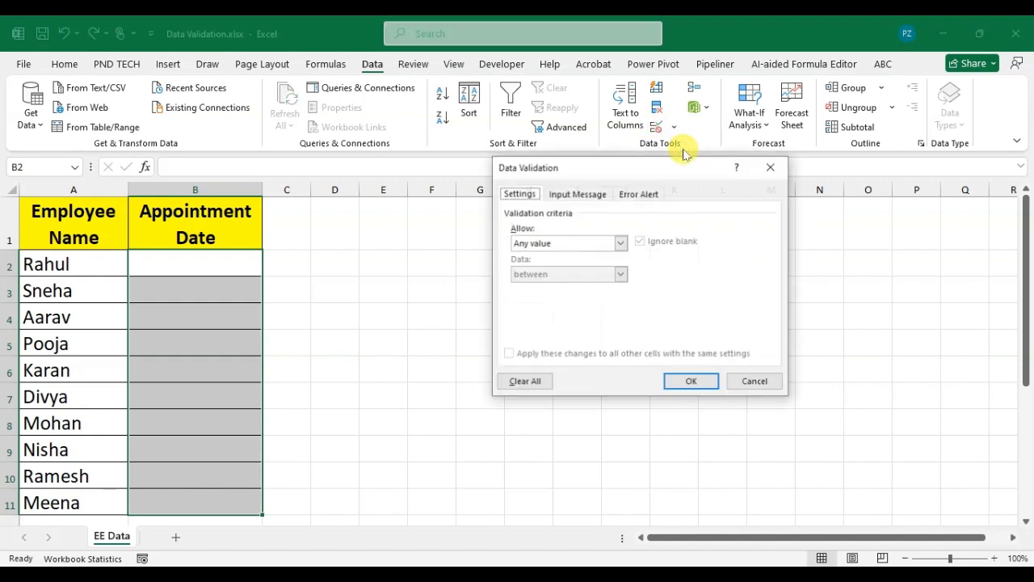
drag(607, 168, 456, 215)
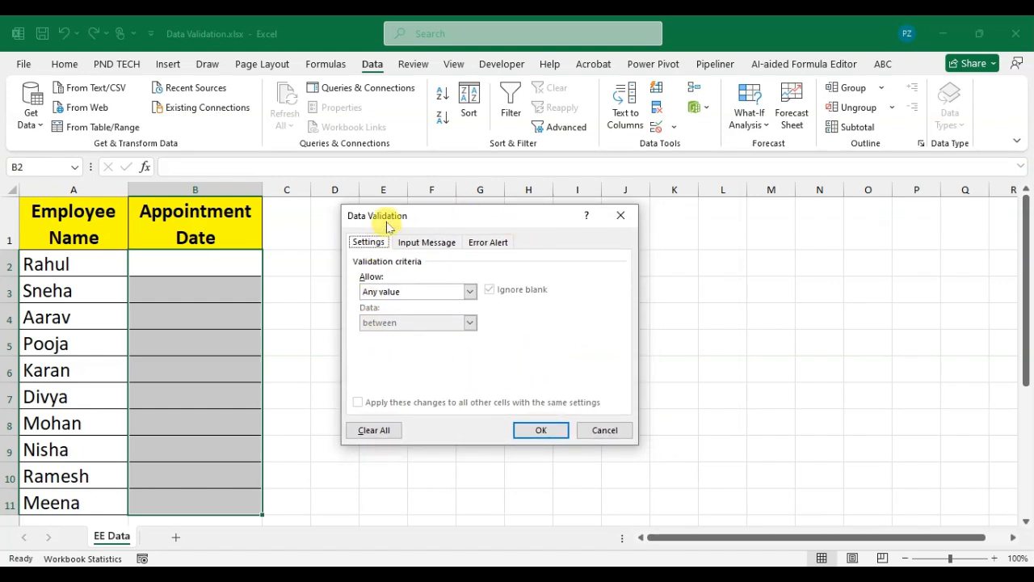
click(370, 244)
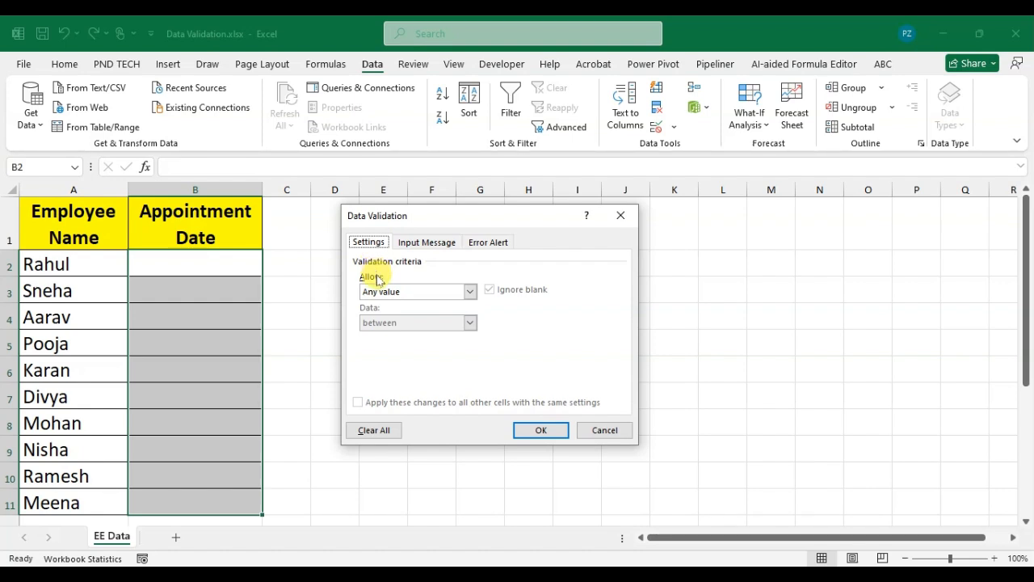
click(473, 294)
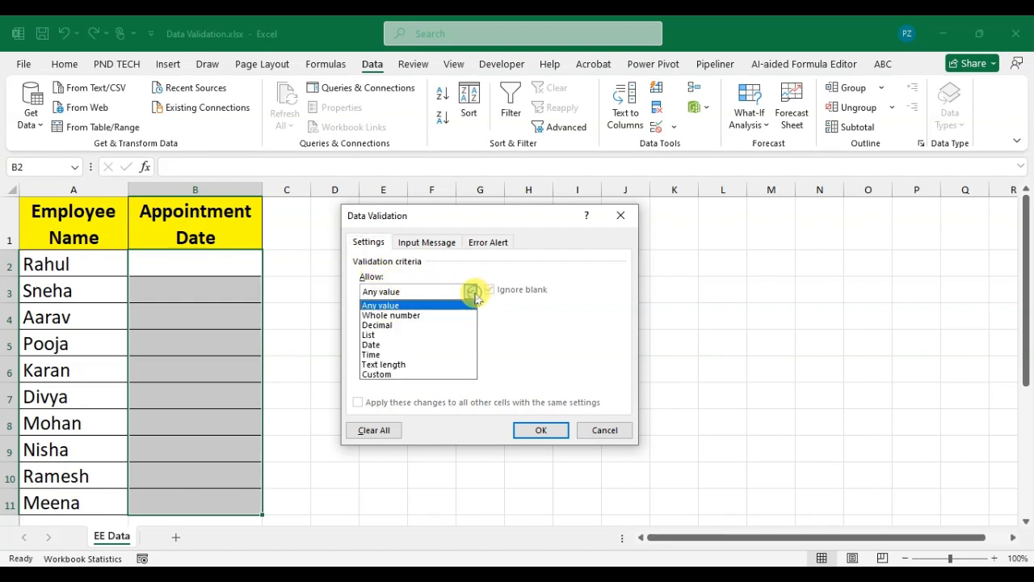
click(437, 343)
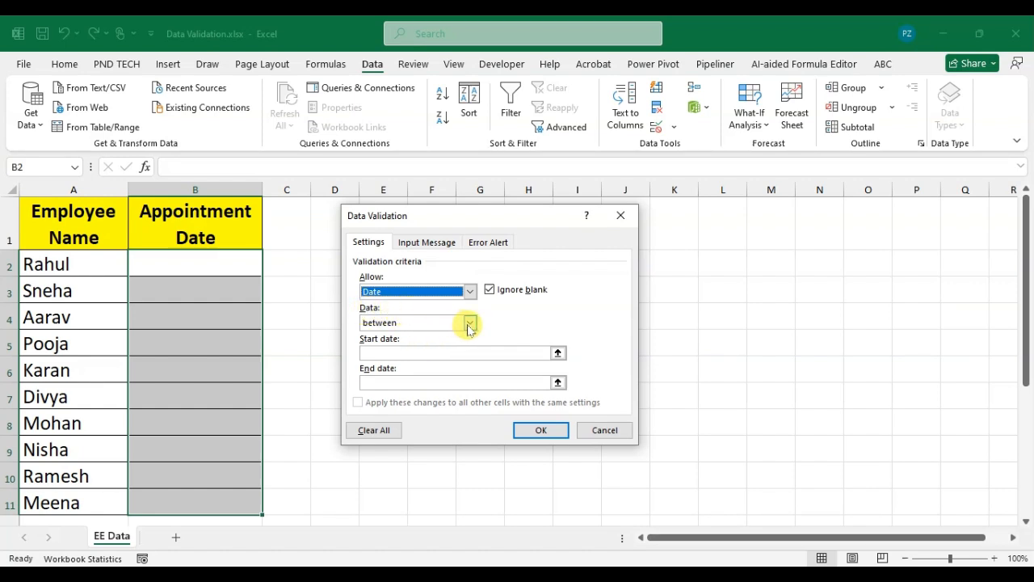
click(469, 323)
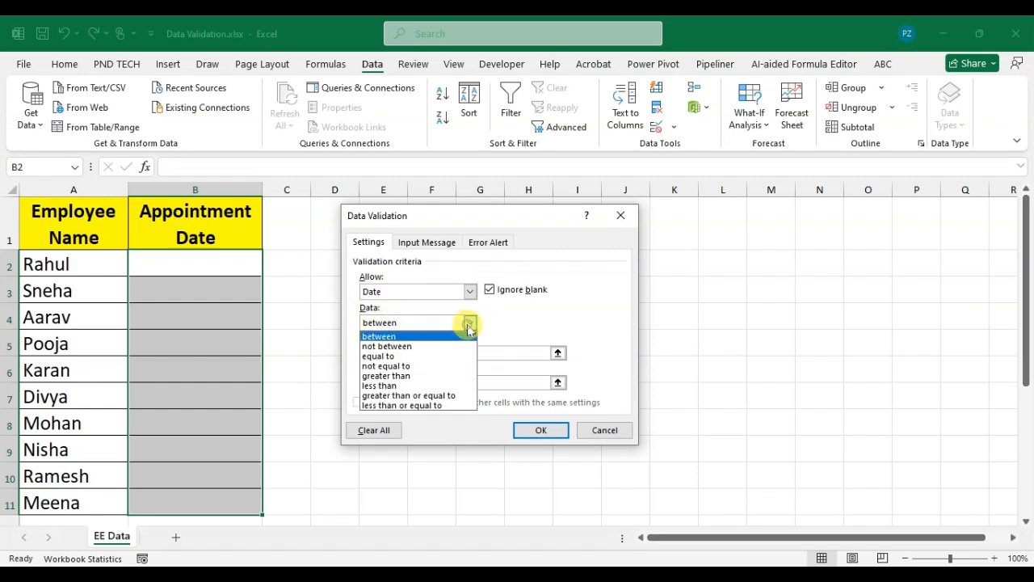
click(440, 376)
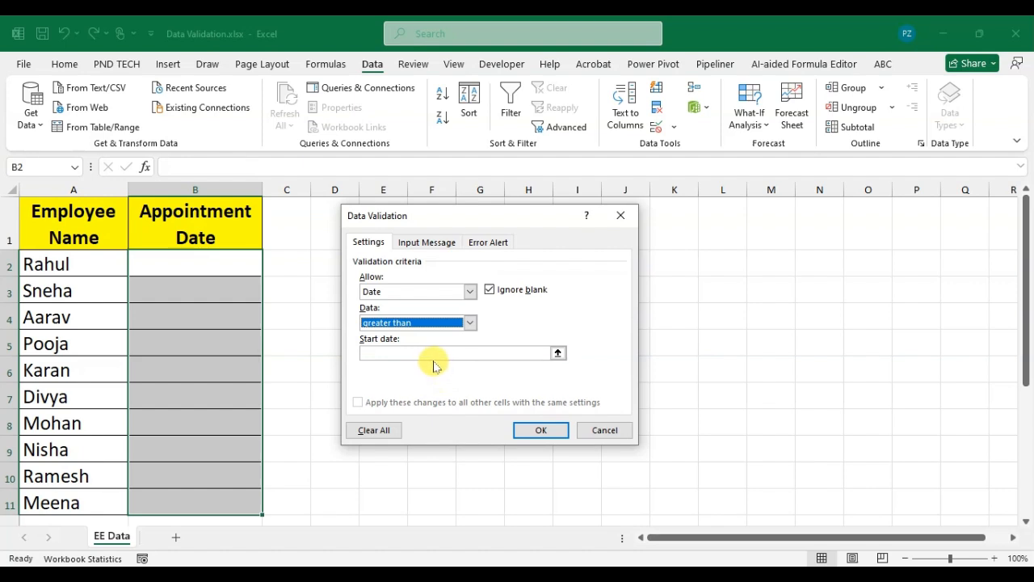
Set the validation rule's start date to =TODAY() and apply the rule
click(415, 351)
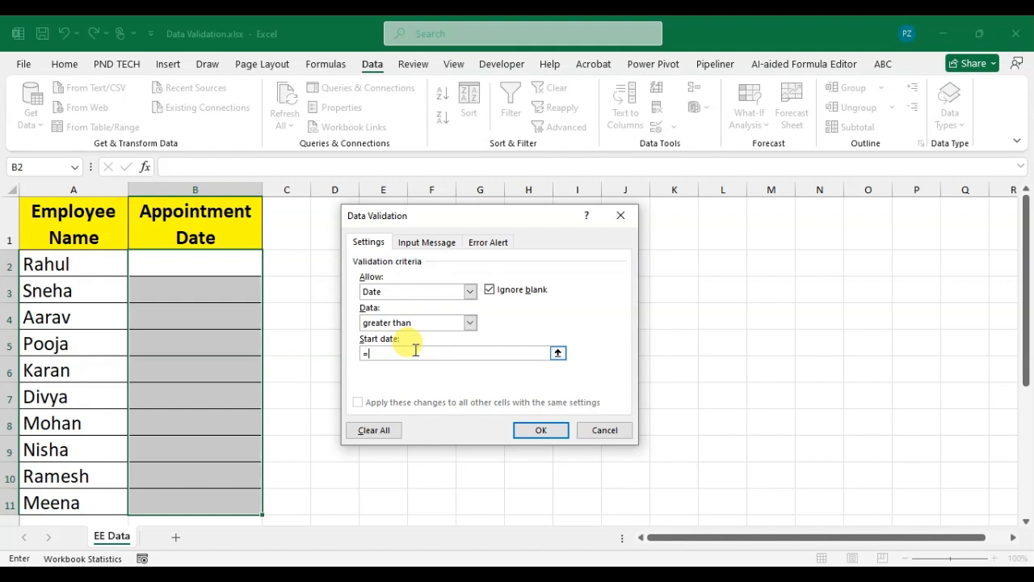
key(Caps_Lock)
text(TODAY)
key(Caps_Lock)
text(())
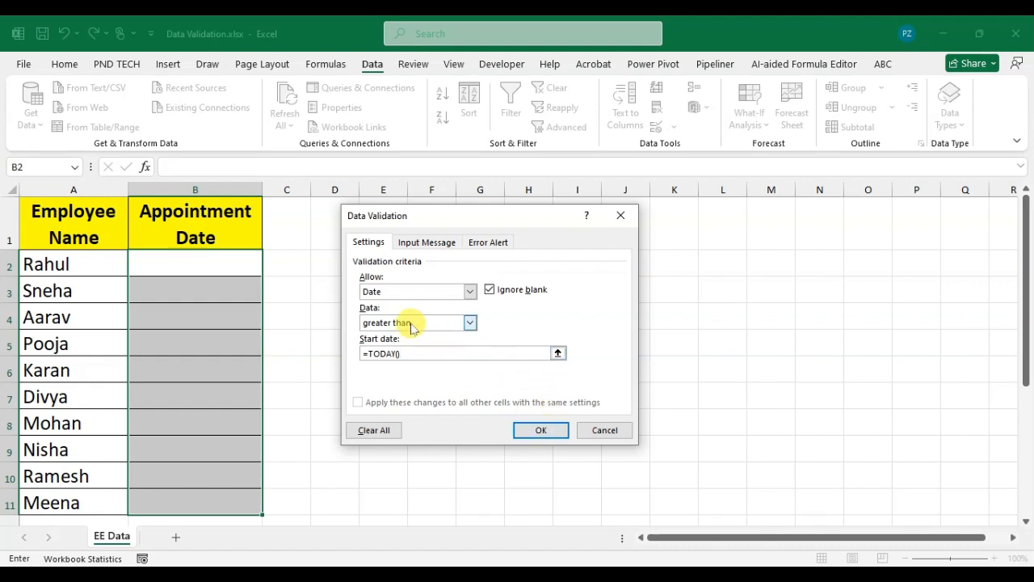
click(541, 432)
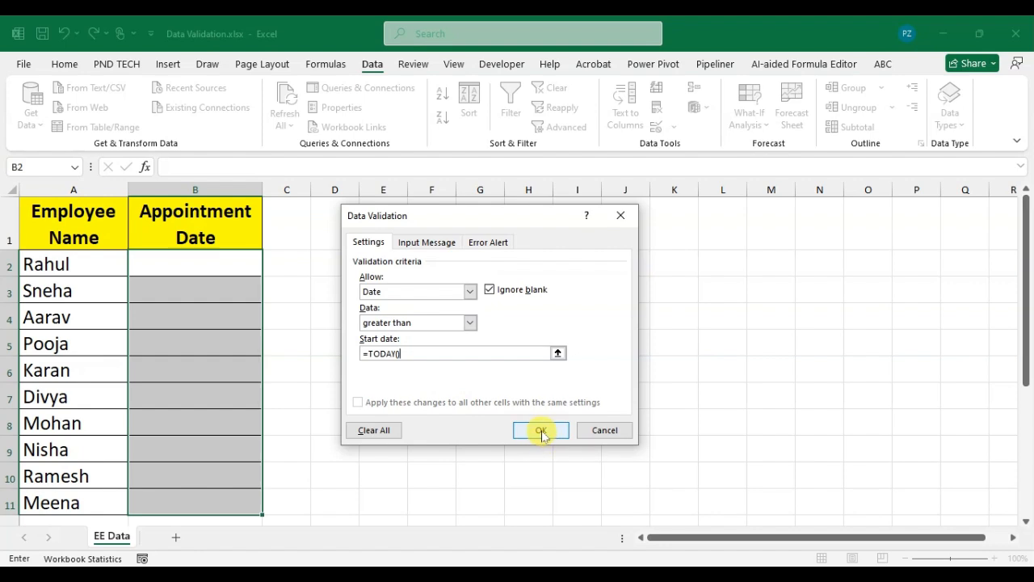
click(541, 432)
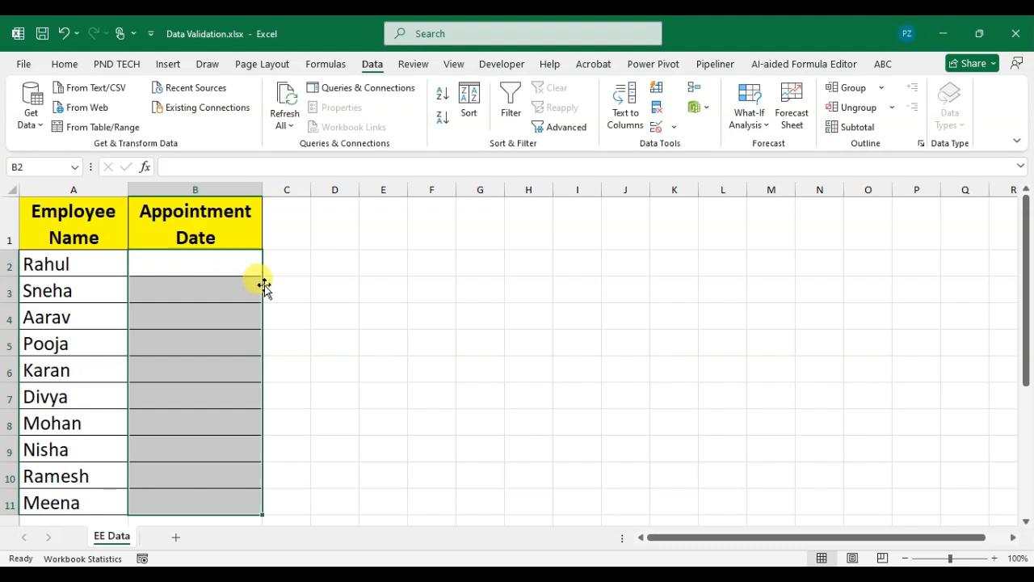
Enter the appointment date 5/07/2025 in cell B2
click(242, 257)
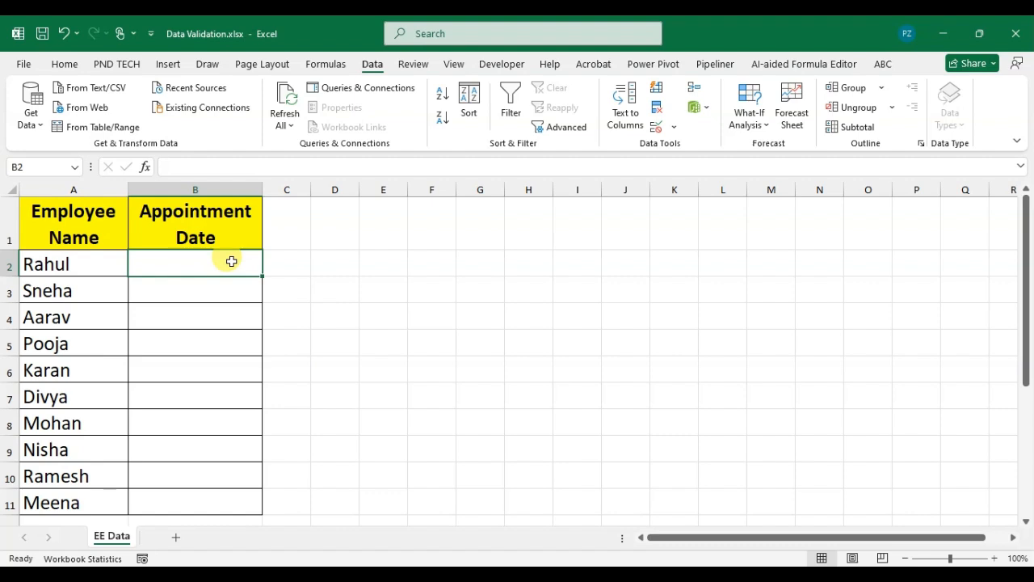
text(5)
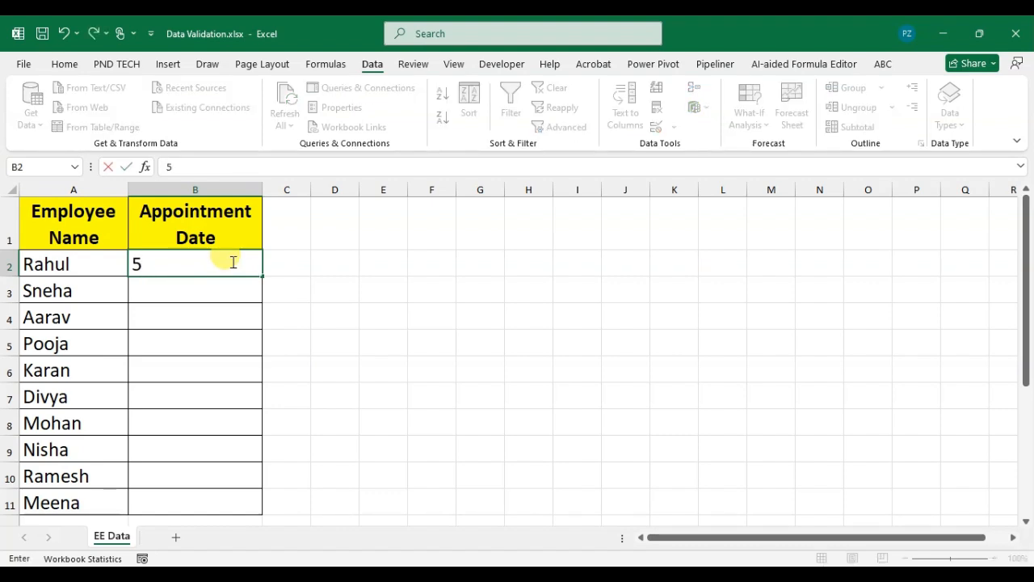
text(/07)
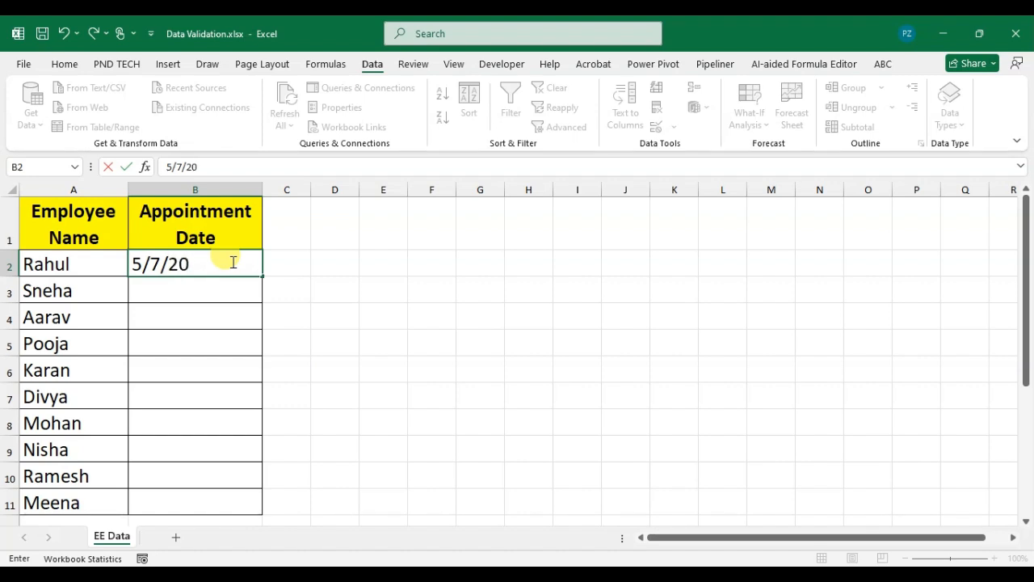
text(/2025)
key(Return)
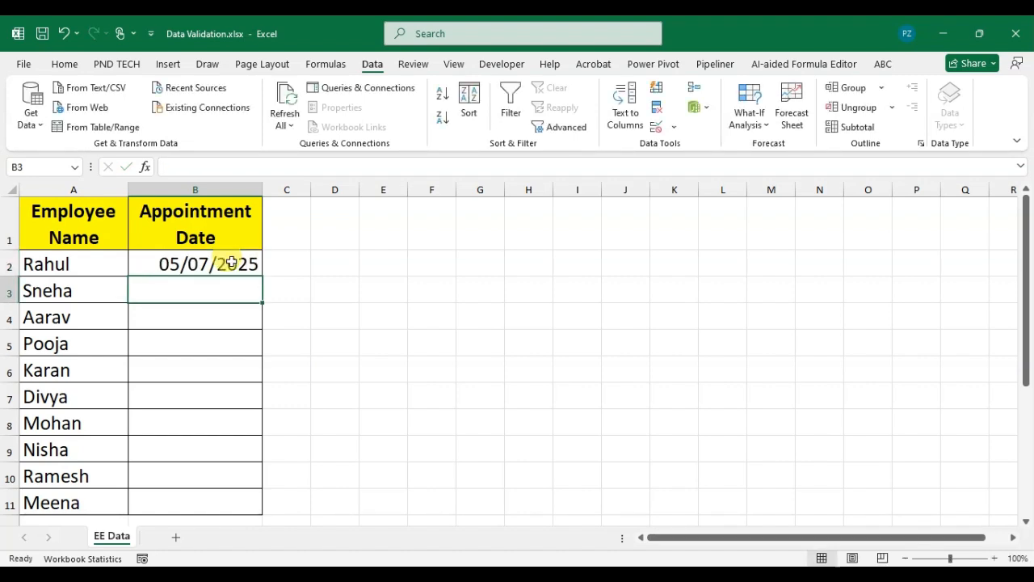
Try to enter the past date 05/06/2021 in cell B3 to test the rule, and cancel the entry
text(05)
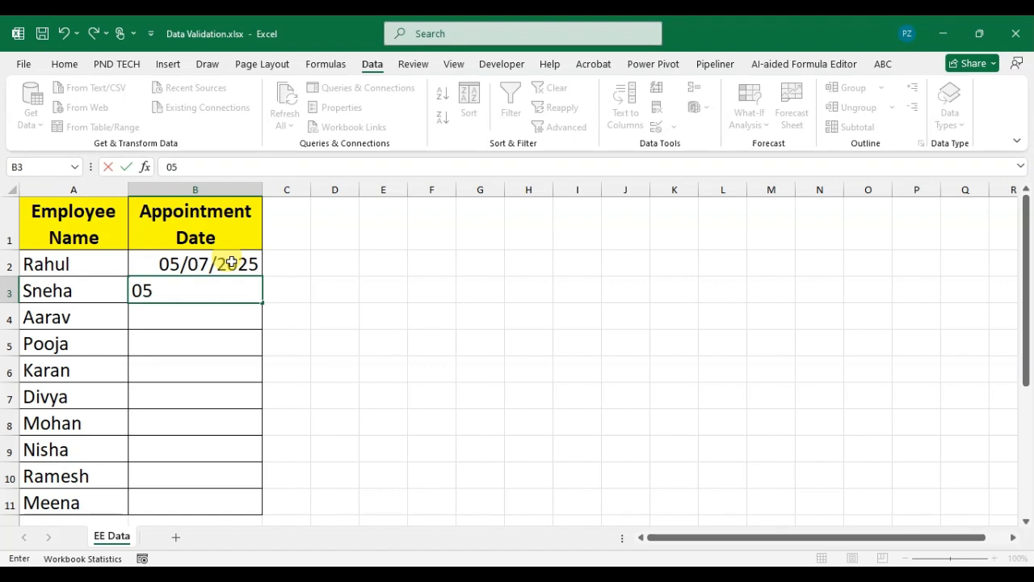
text(/)
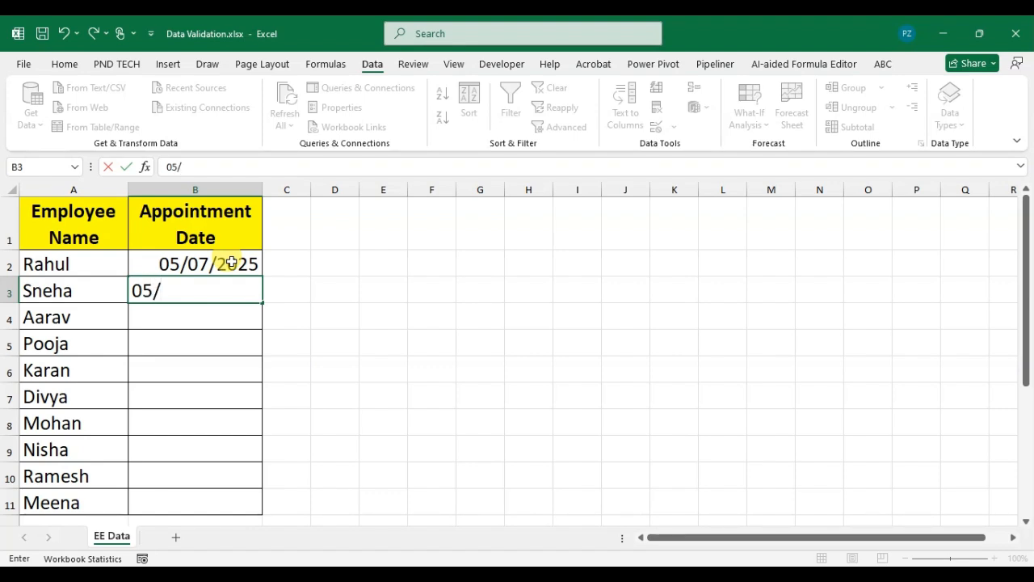
text(06/2021)
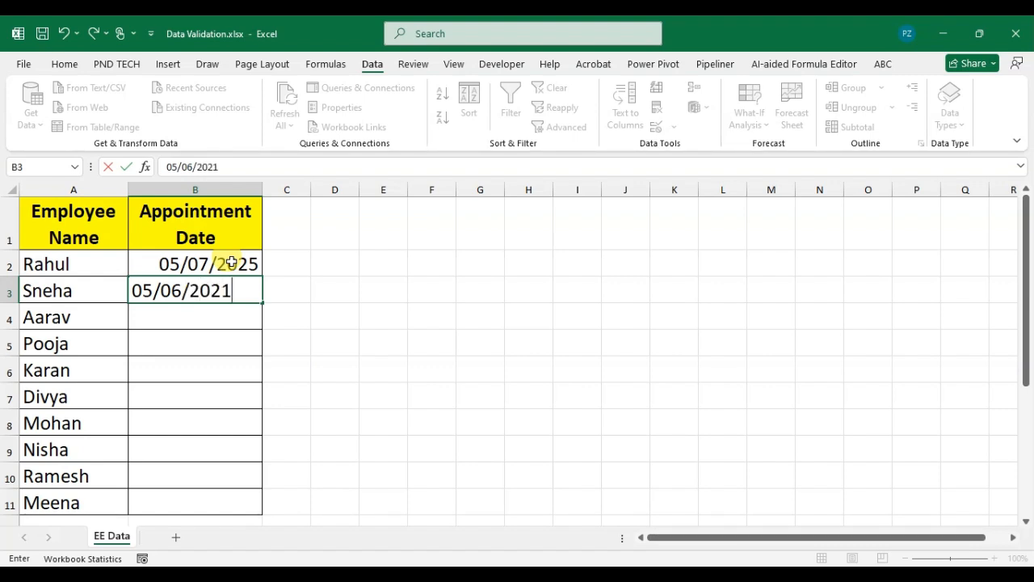
key(Return)
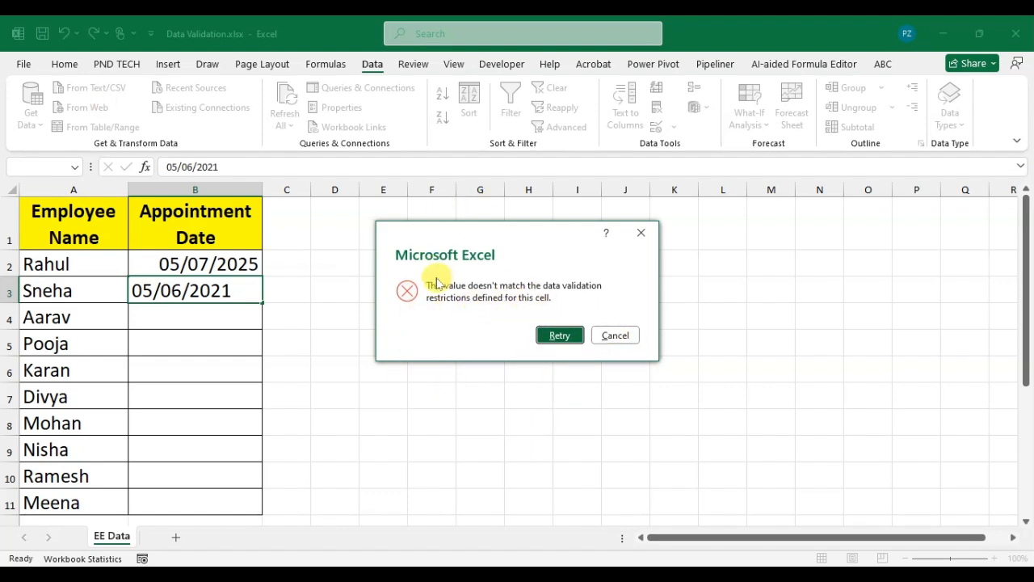
click(600, 341)
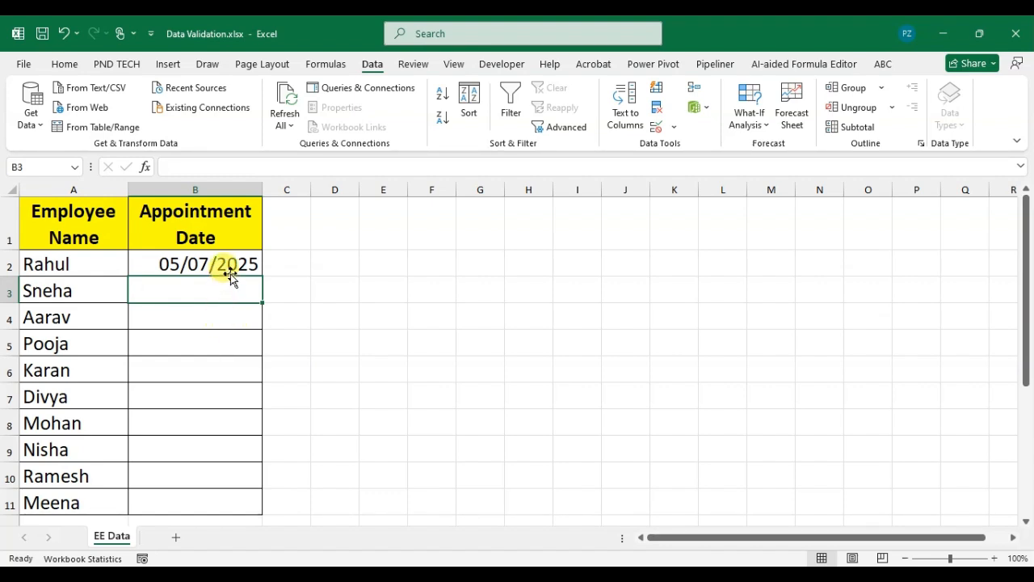
Test the rule with another past date, 05/05/2021, in cell B3 and cancel the entry
text(05)
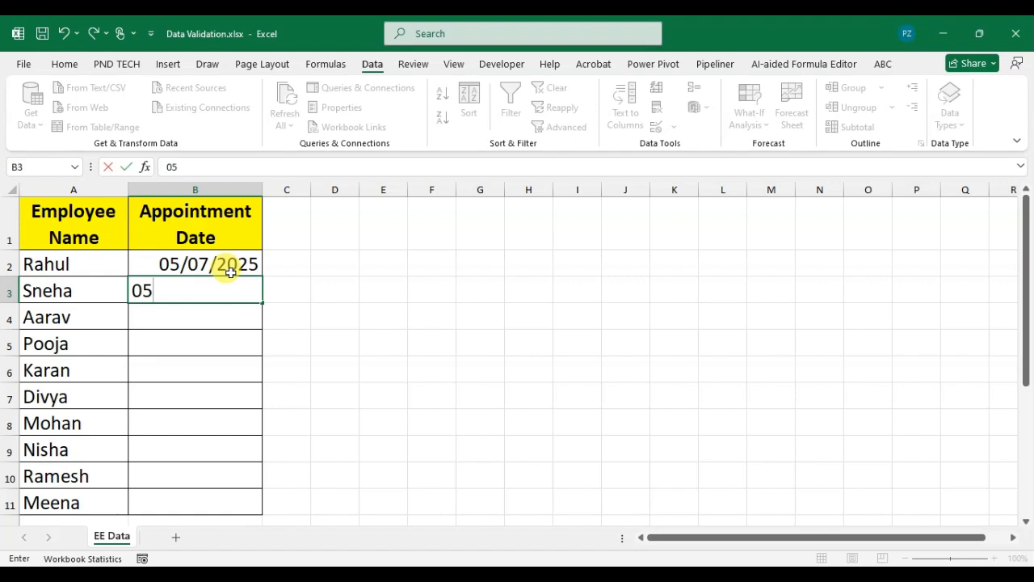
text(/05/2021)
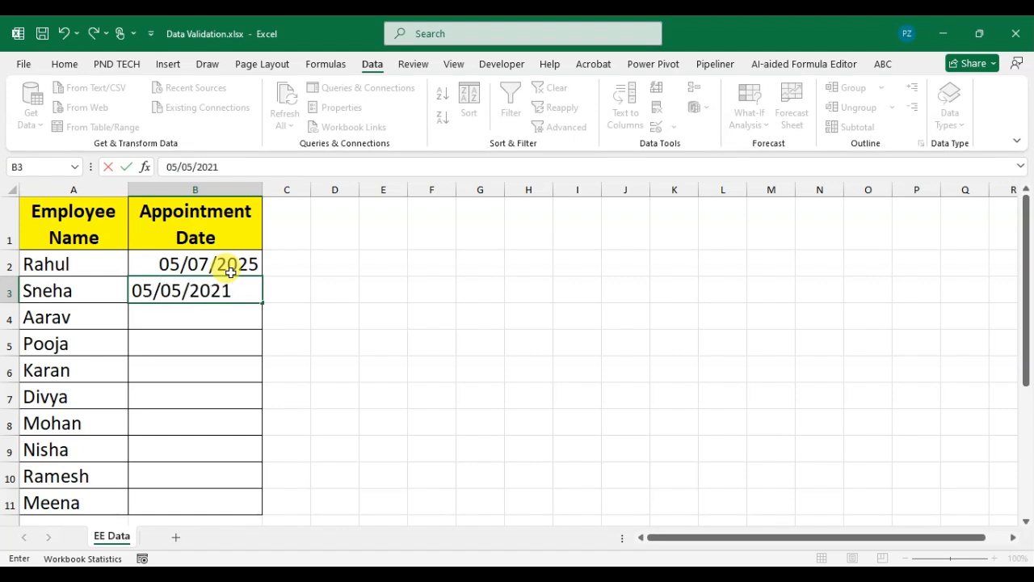
key(Return)
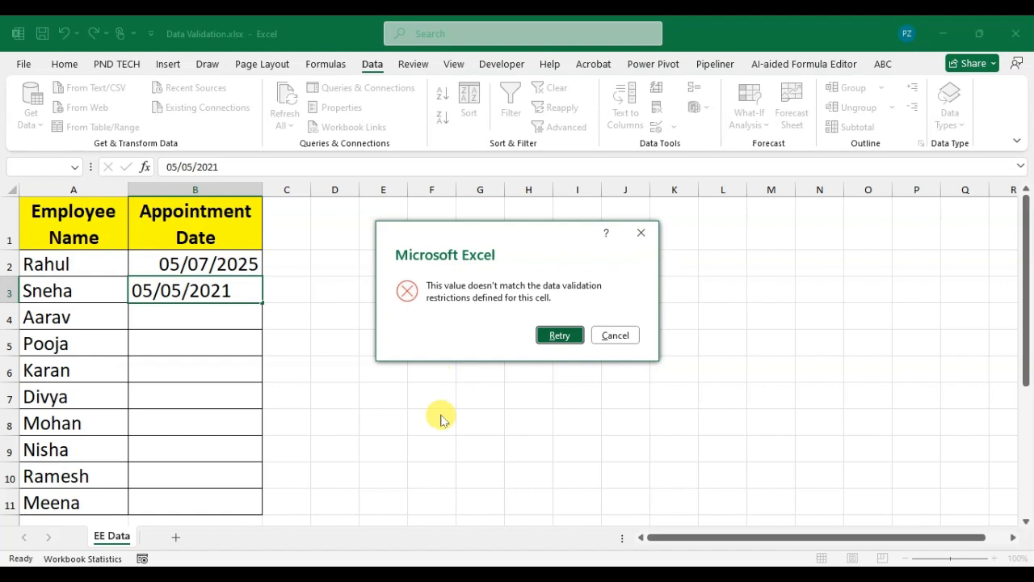
click(619, 334)
Reopen the data validation of B2:B11 and give its error alert the title "Error"
drag(202, 263, 223, 495)
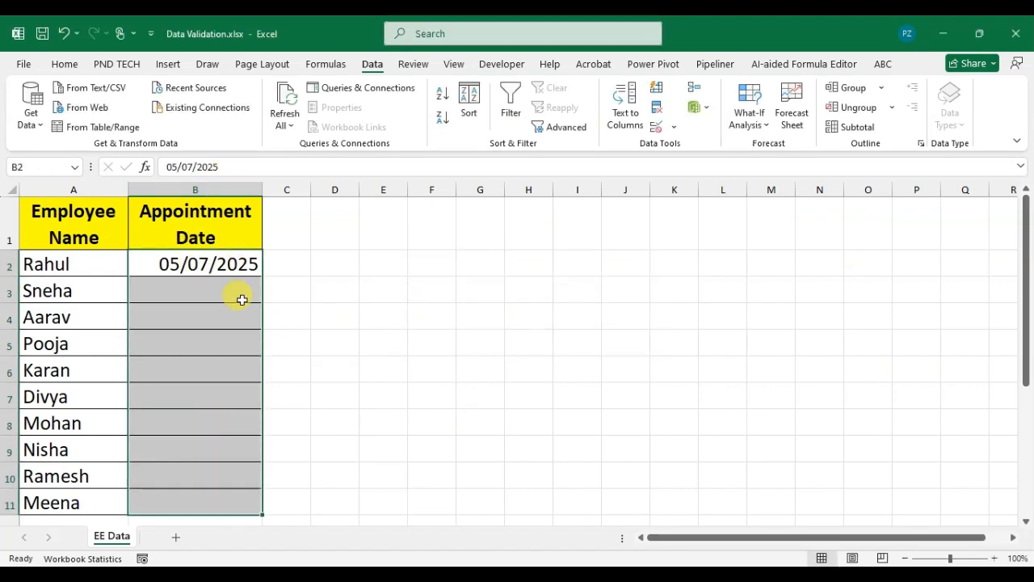
click(676, 125)
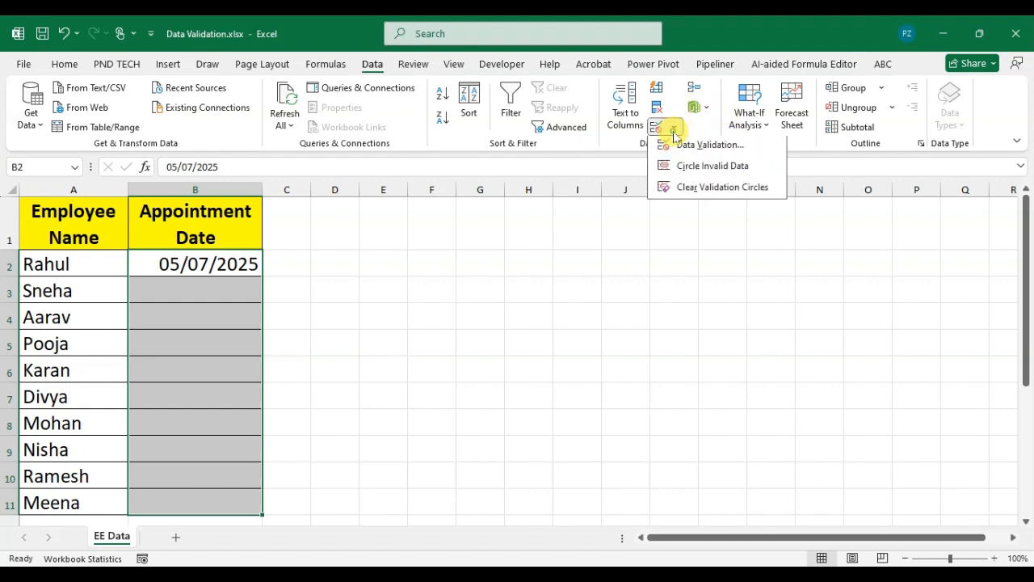
click(664, 146)
drag(403, 216, 363, 209)
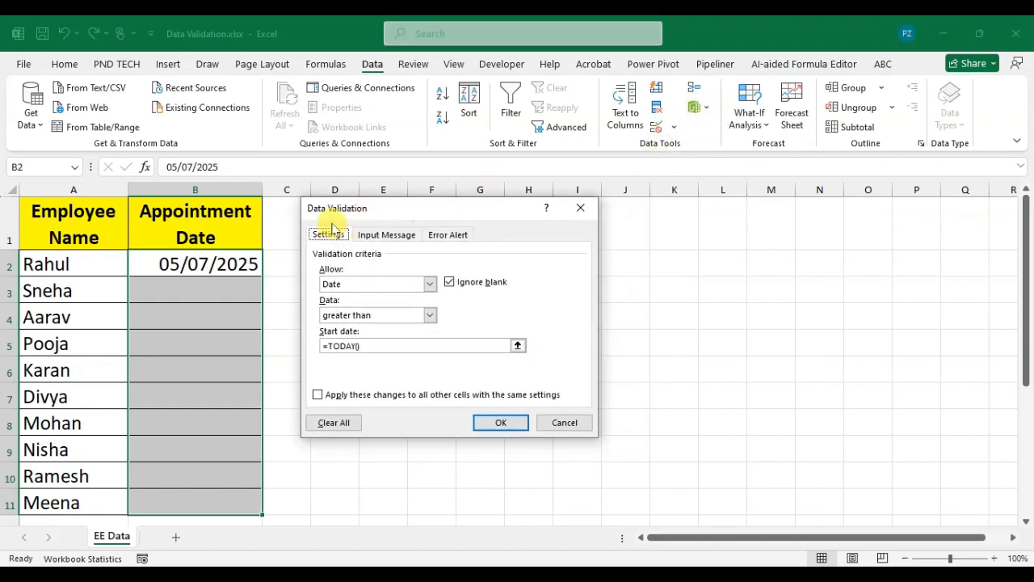
click(448, 235)
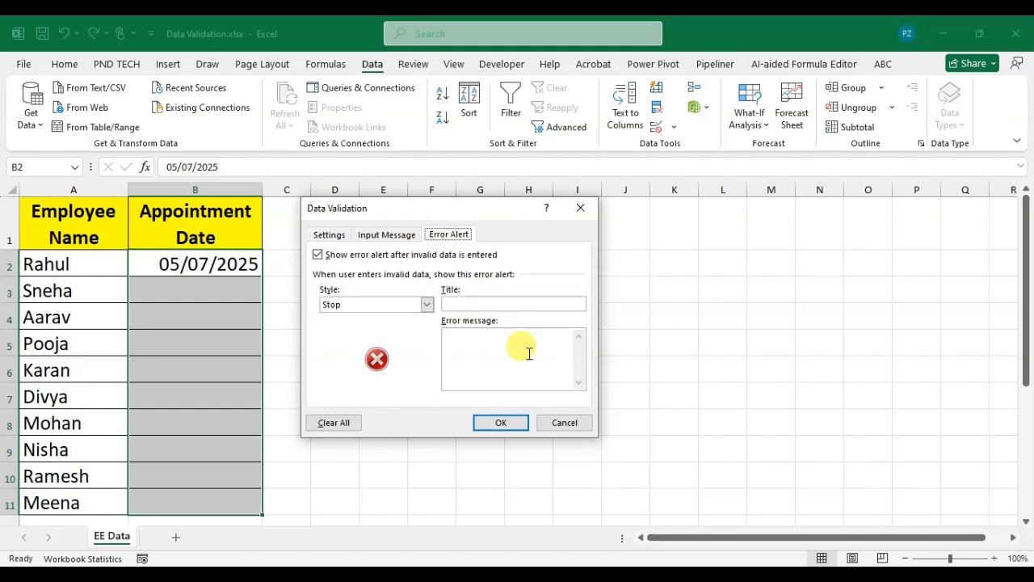
click(482, 303)
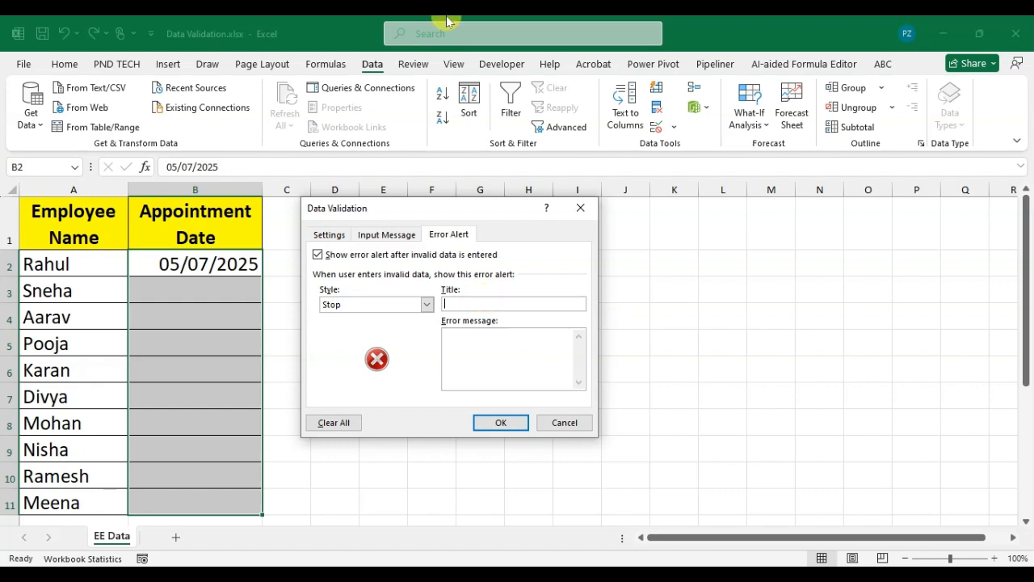
text(Error)
Set the alert's error message to "Only dates after today will be accepted" and apply the validation changes
click(505, 339)
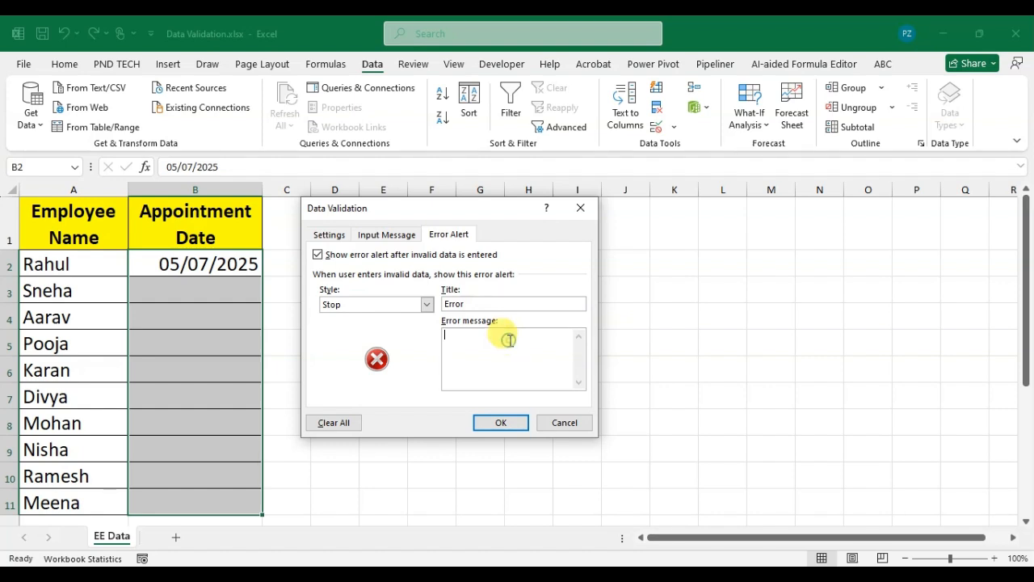
text(Only date)
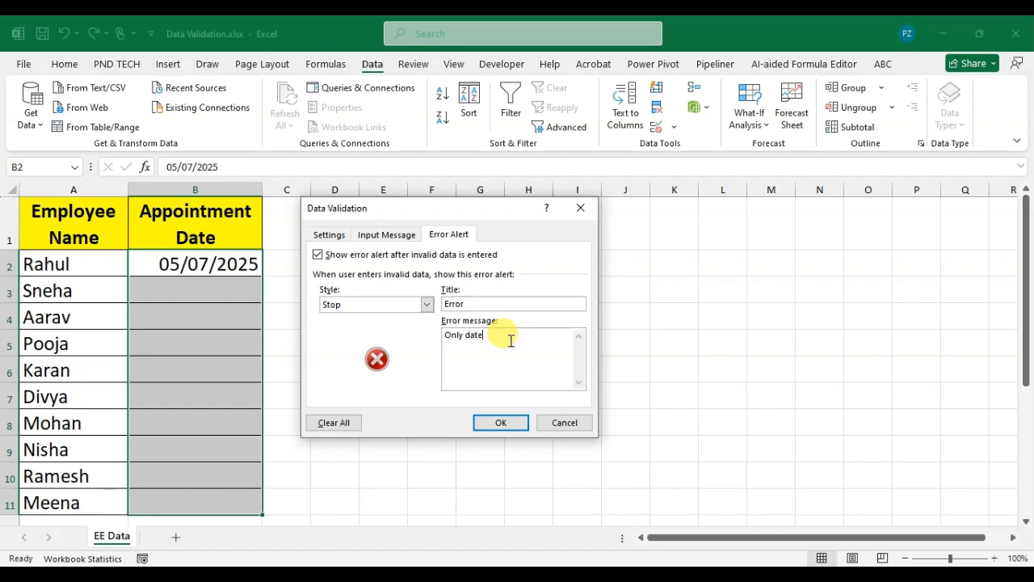
text(s after )
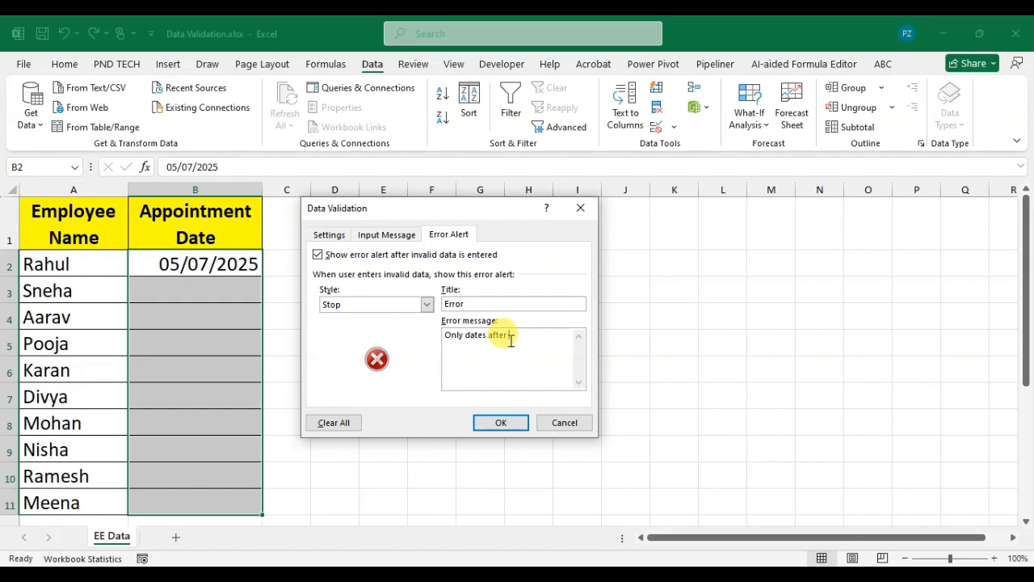
text(today will be a)
text(ccepted)
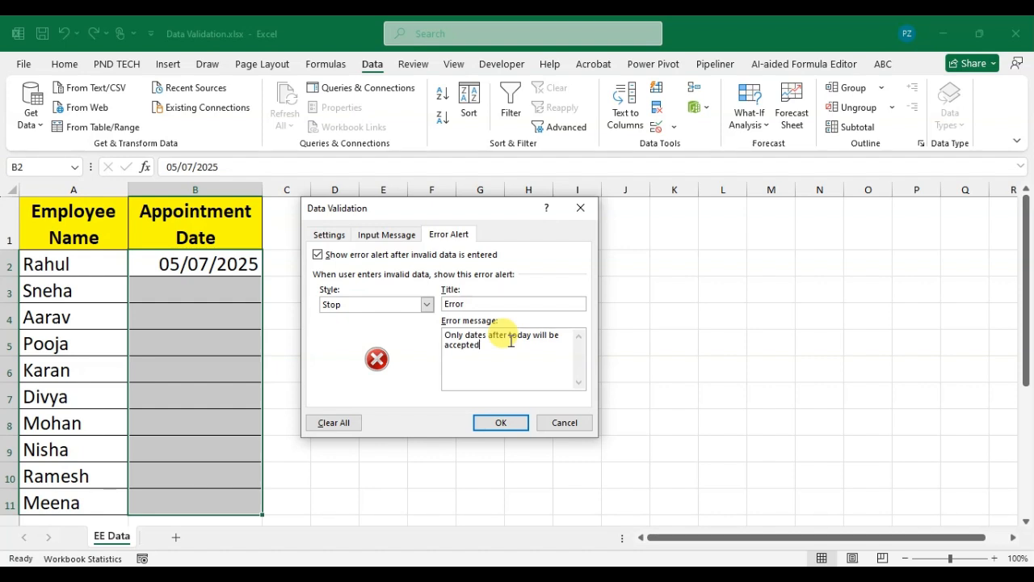
click(495, 423)
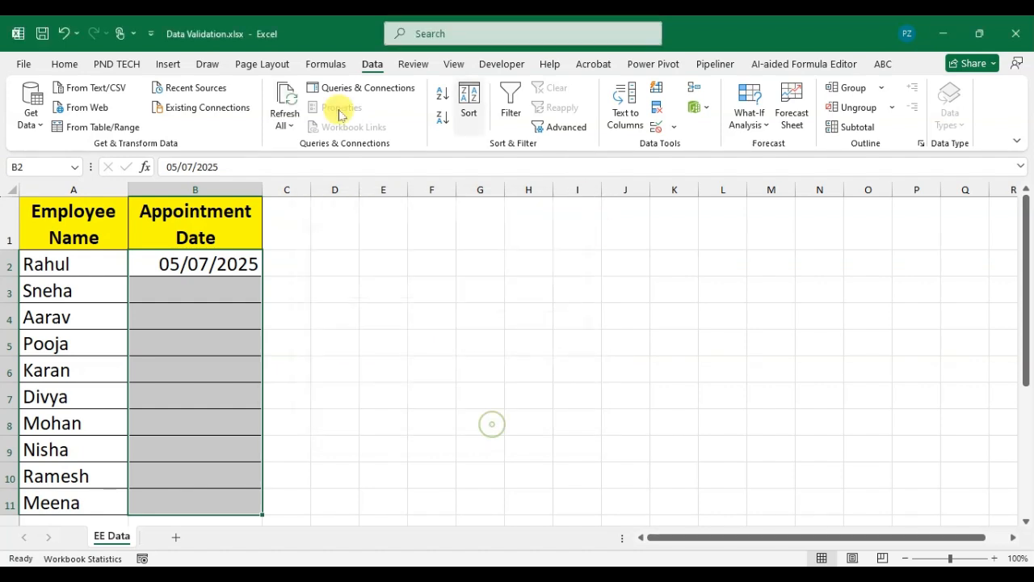
Try to enter the past date 07/03/2021 in cell B3 to test the custom error alert
click(247, 294)
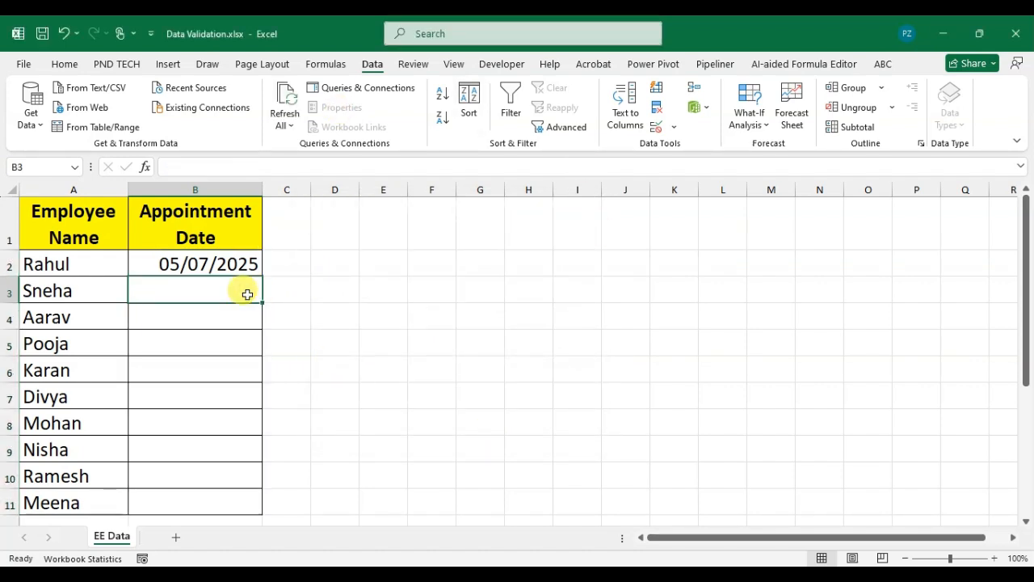
text(07/0)
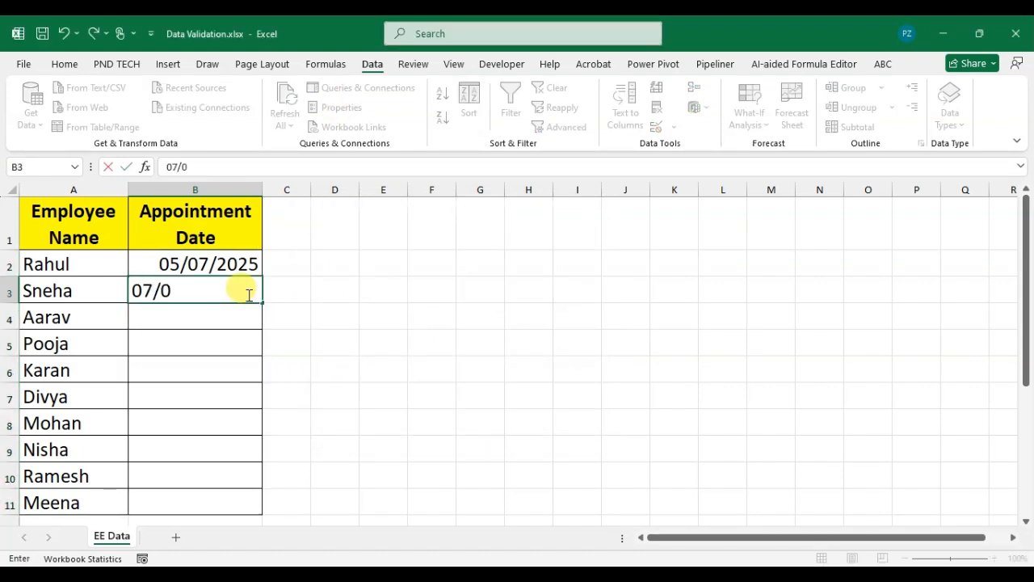
text(3/2021)
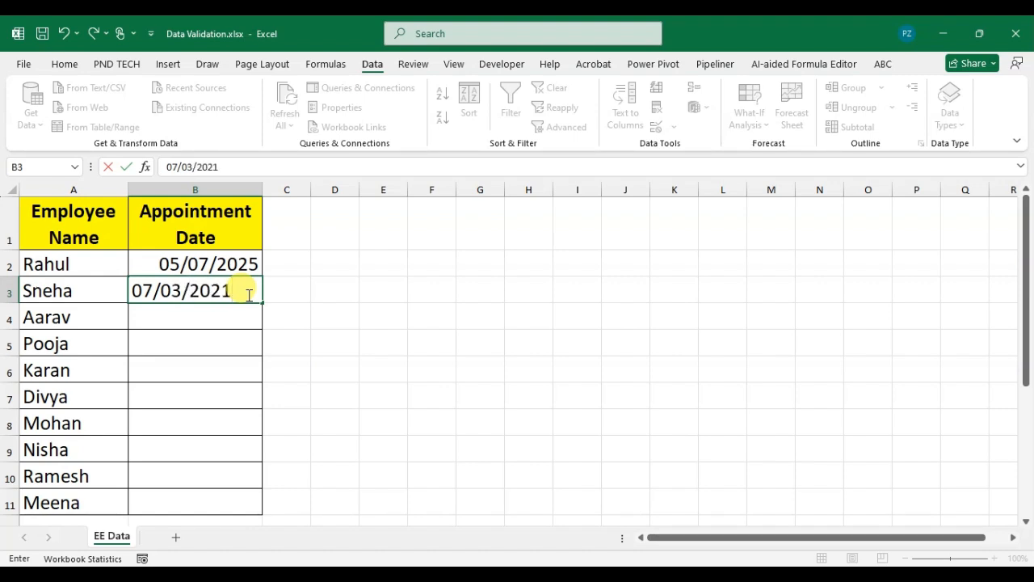
key(Return)
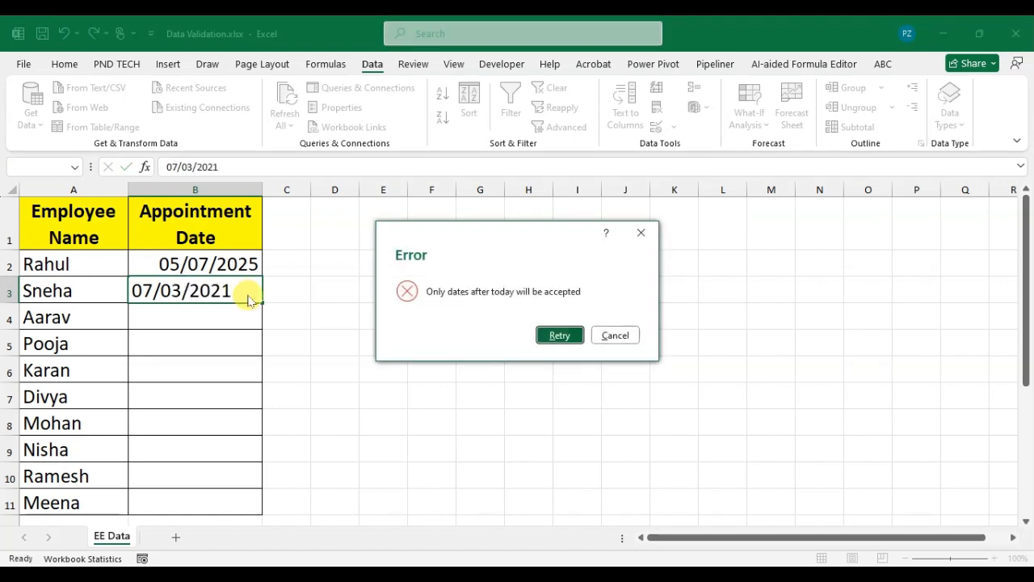